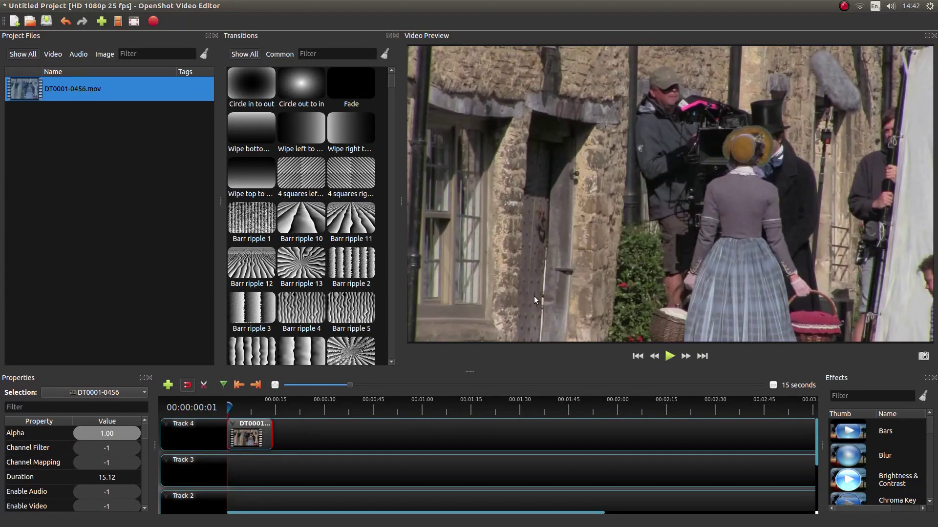
- Switch the OpenShot interface to the advanced view layout
mouse_move(232, 4)
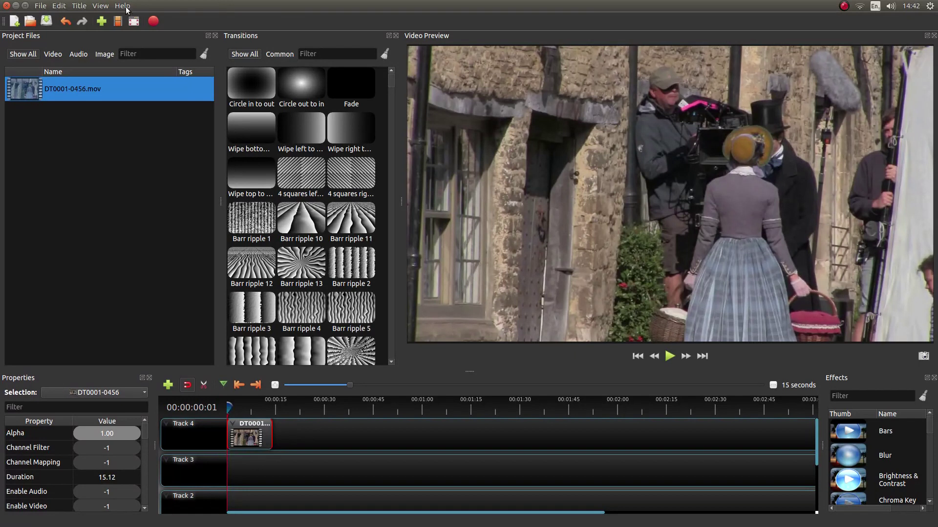
click(105, 7)
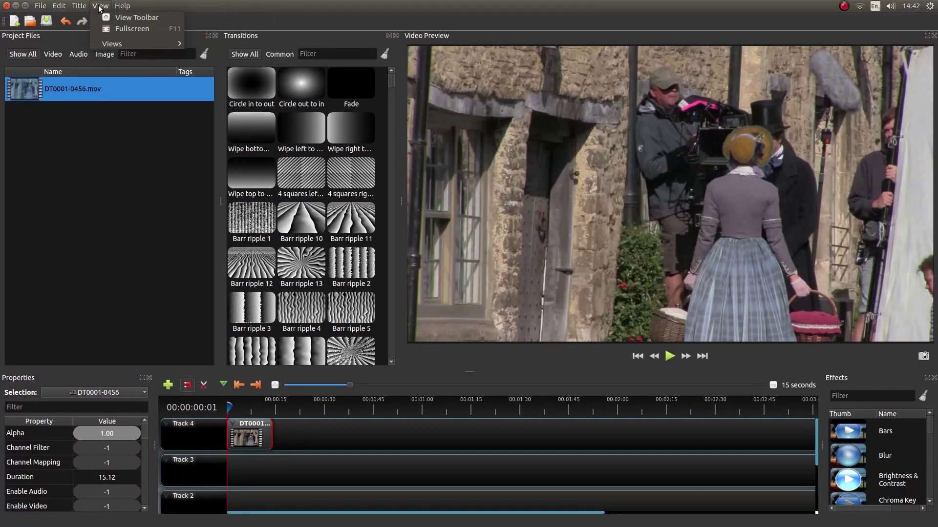
mouse_move(112, 46)
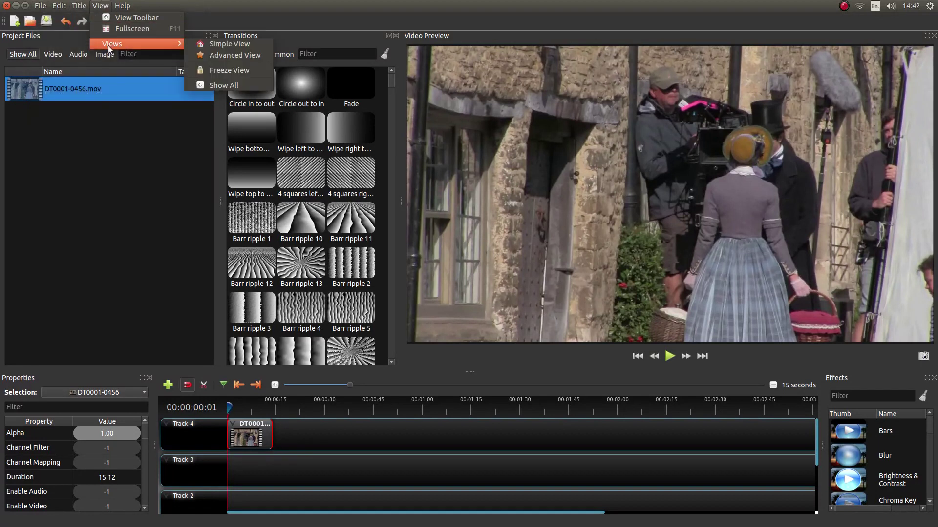
click(219, 55)
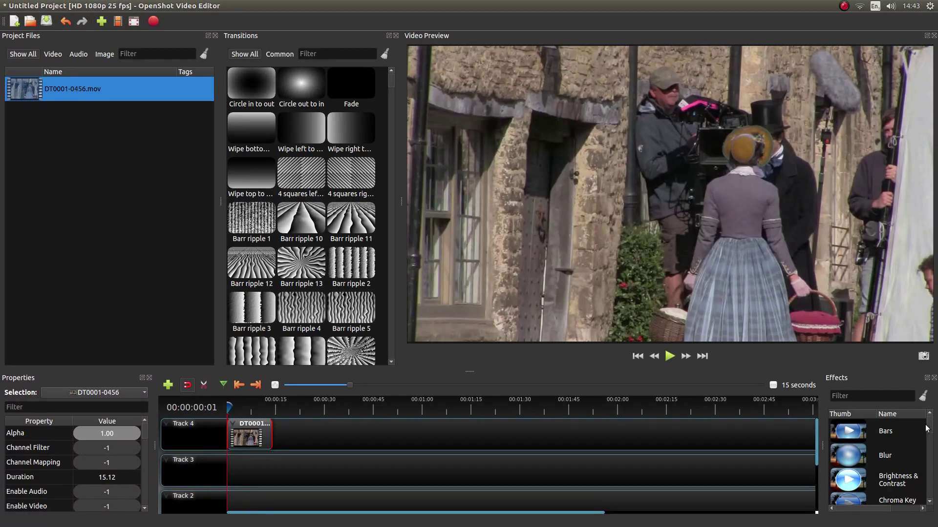
- Drag the Crop effect onto the DT0001-0456 clip on Track 4
drag(931, 429, 933, 448)
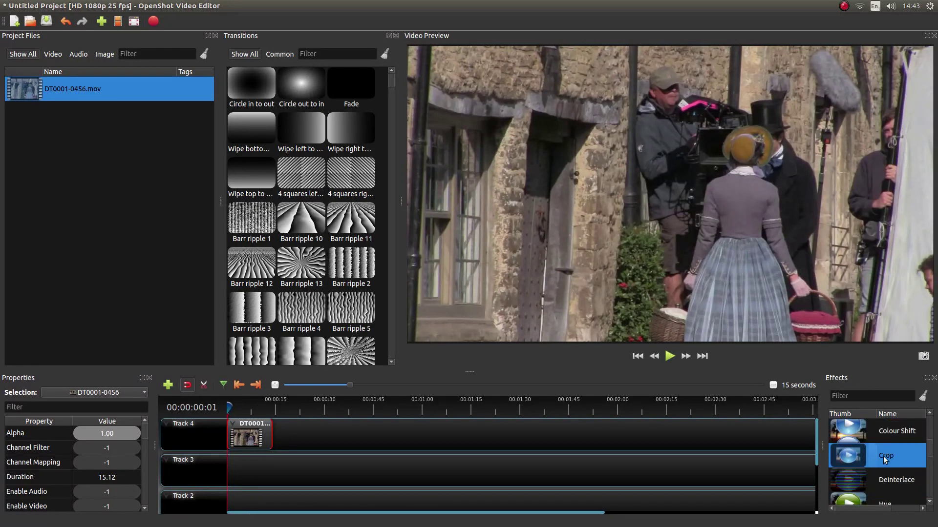
drag(882, 456, 251, 439)
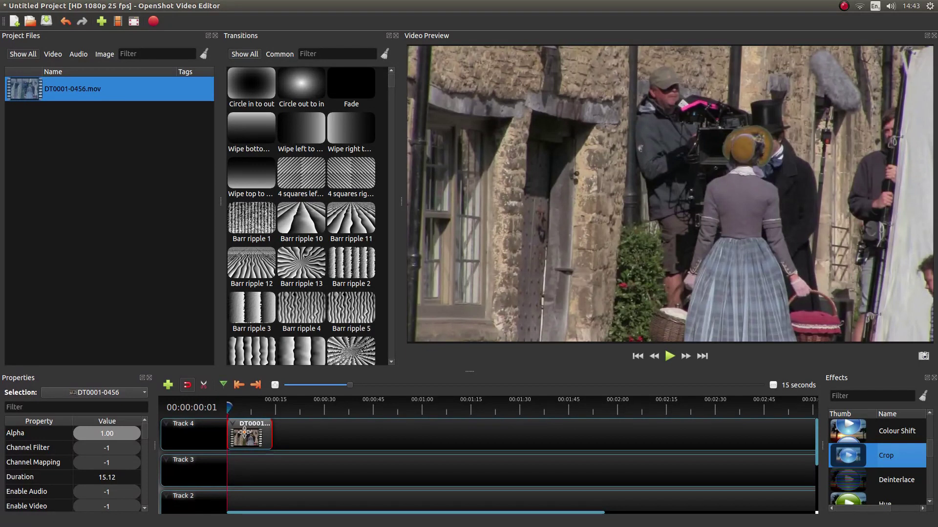
click(867, 430)
drag(872, 457, 254, 442)
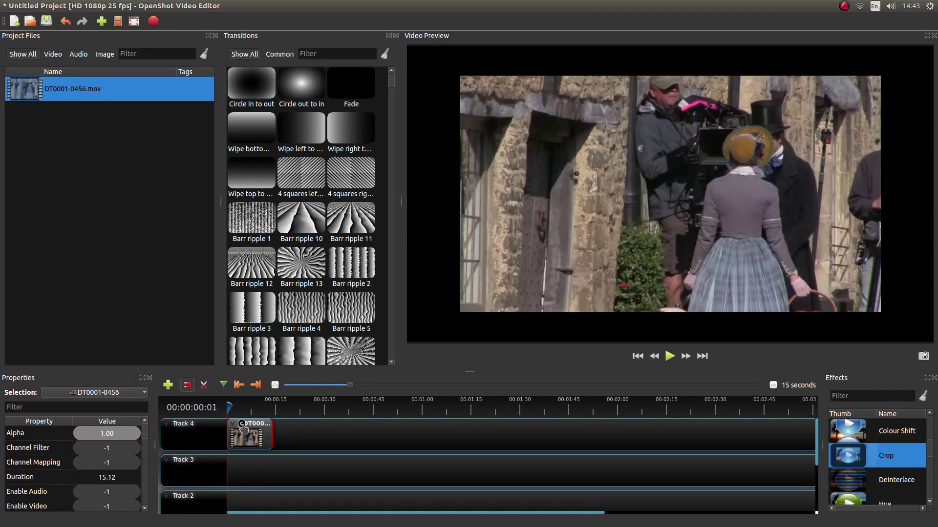
- Show the clip's Crop properties and bring Left Size and Right Size down to 0.00
click(243, 429)
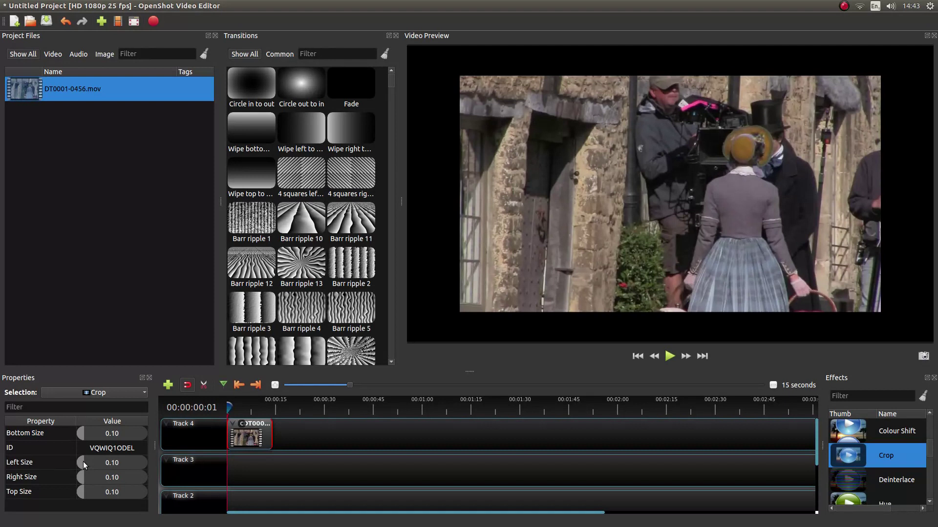
drag(84, 463, 61, 477)
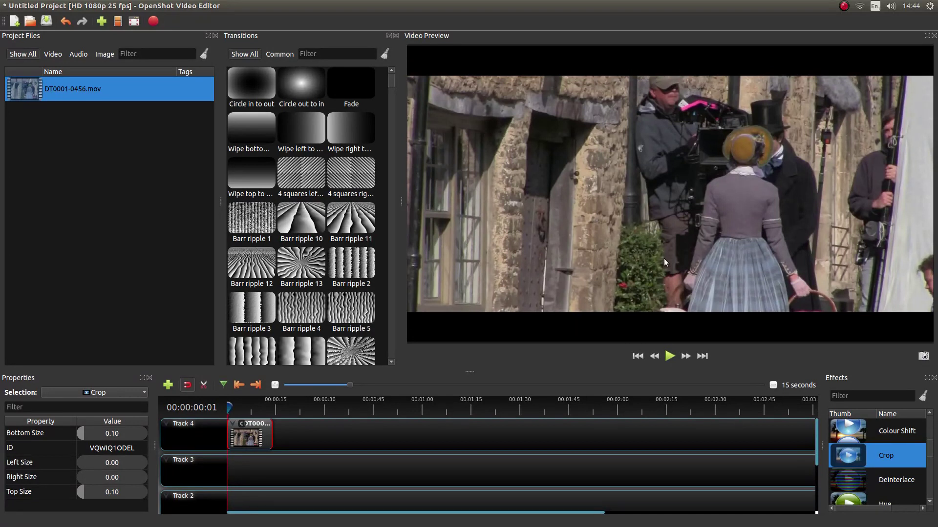
- Set the Crop effect's Bottom Size and Top Size both to 0.13
click(117, 436)
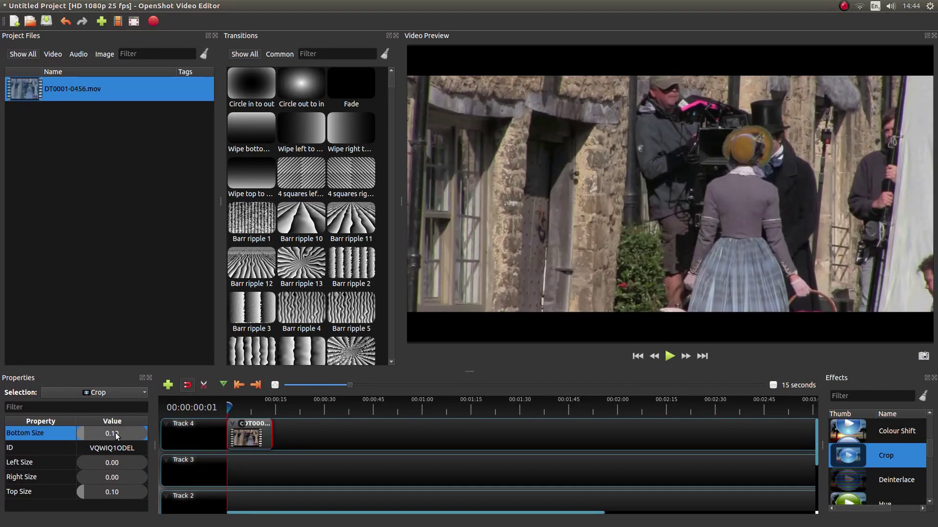
text(.1)
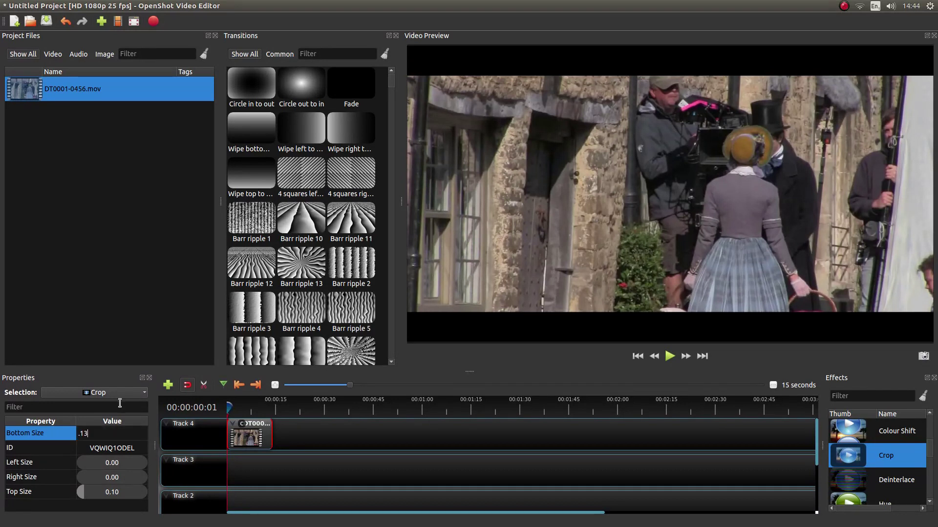
key(Return)
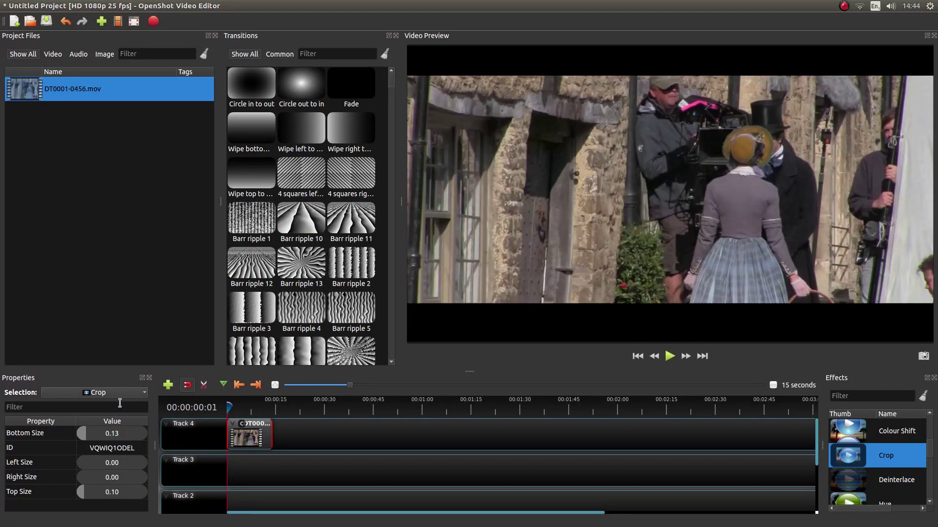
click(106, 493)
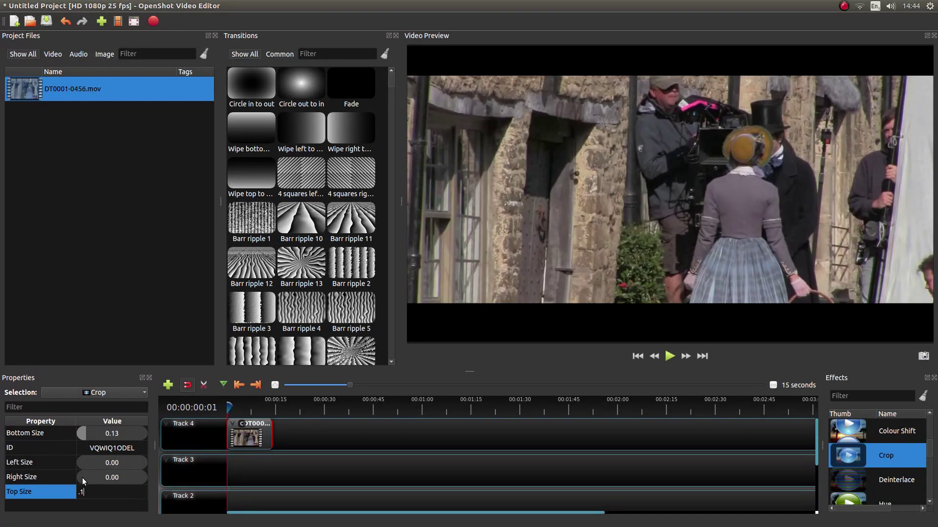
text(.13)
key(Return)
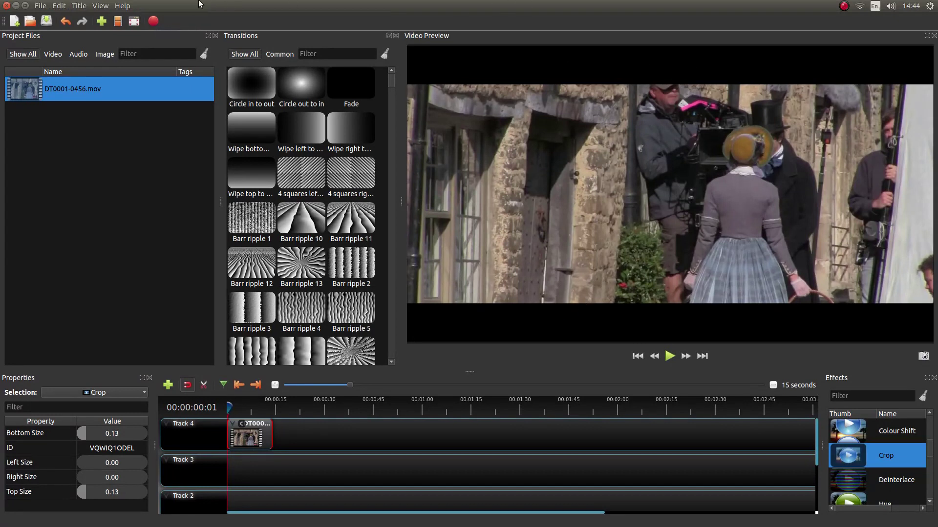
mouse_move(1, 318)
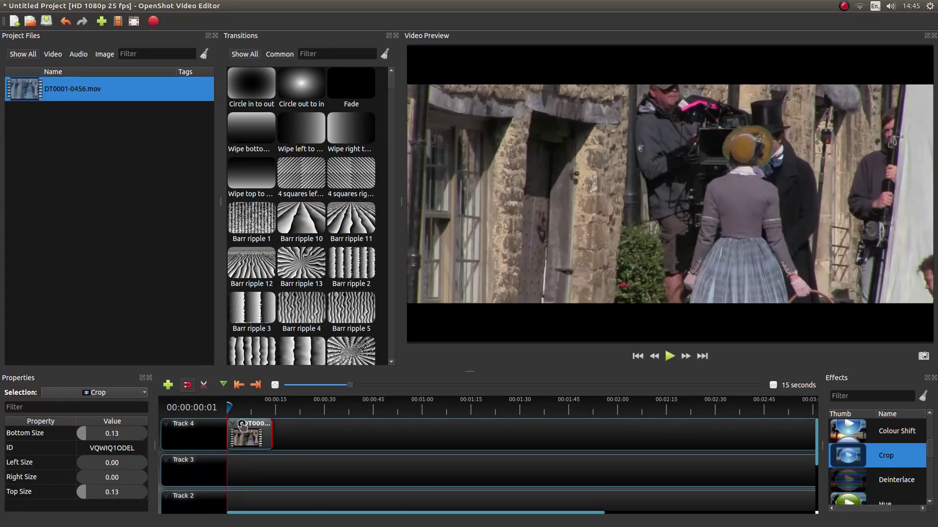
- Remove the Crop effect from DT0001-0456 and move that clip from Track 4 to Track 3
right_click(243, 426)
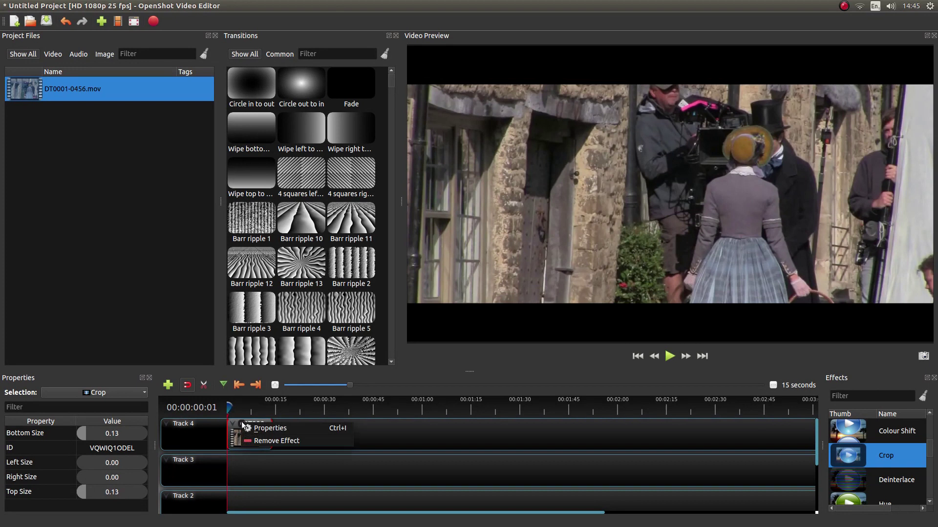
click(282, 441)
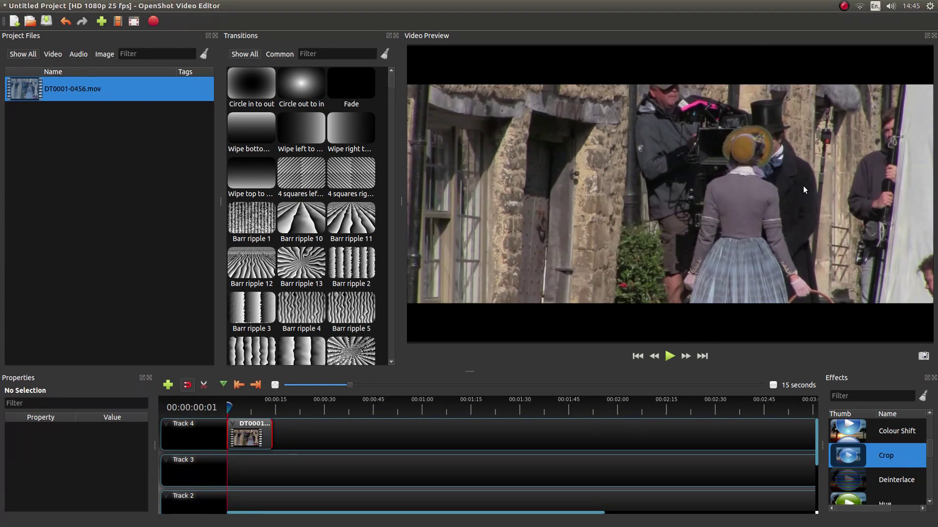
mouse_move(525, 12)
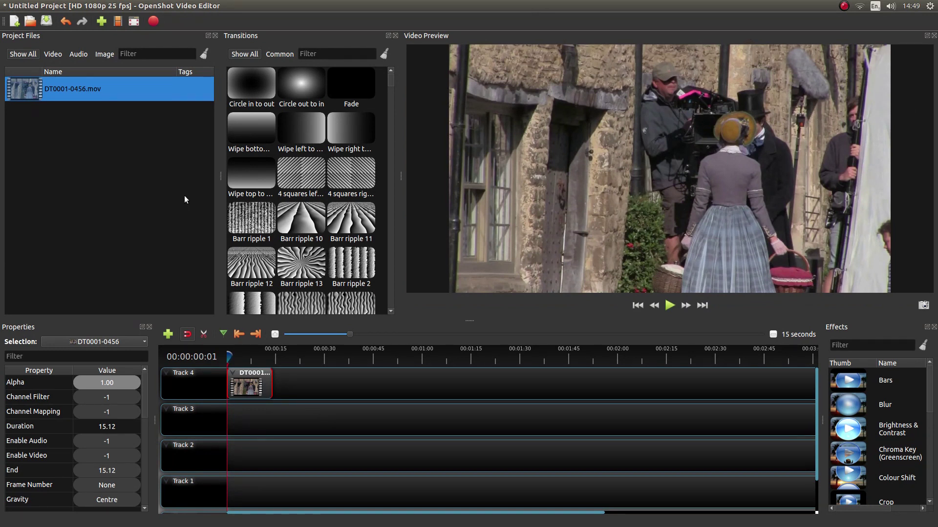
drag(247, 385, 238, 418)
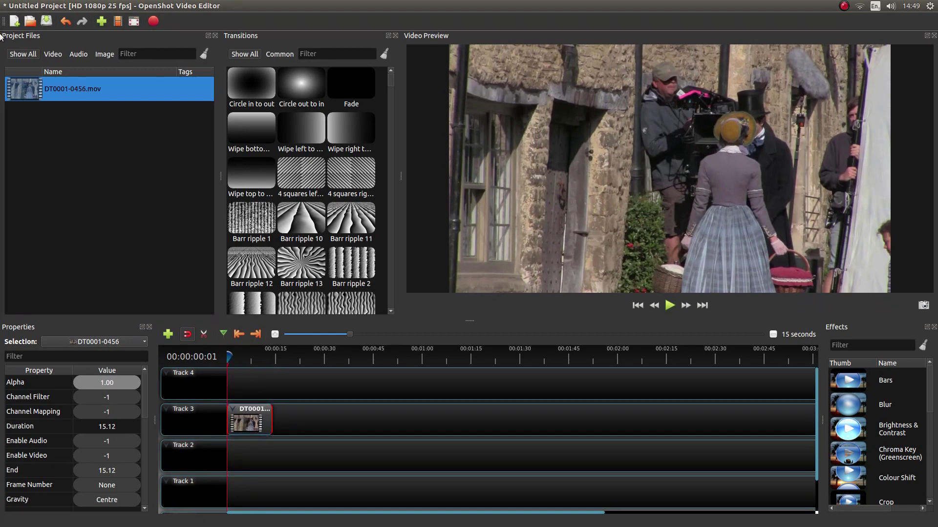
- Import Mask 2.png from the Desktop into Project Files as a single image, not a sequence
click(13, 59)
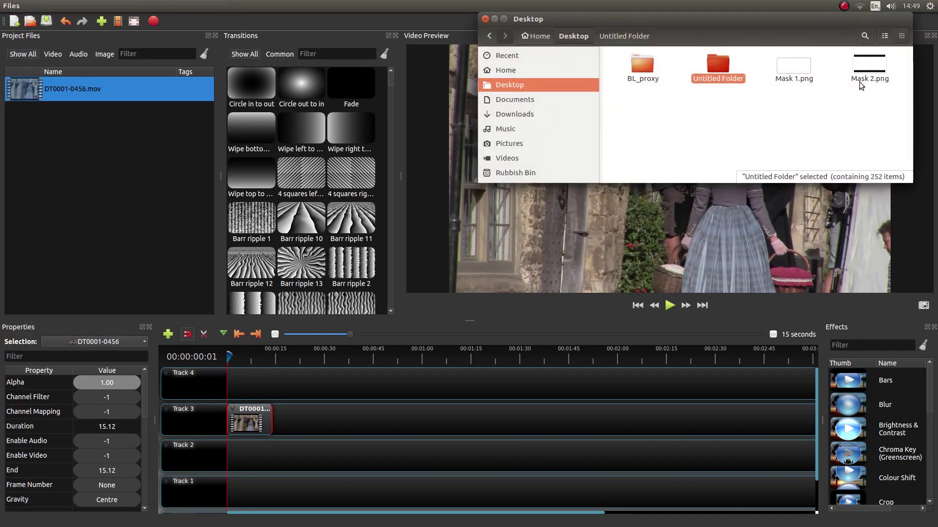
drag(870, 66, 92, 168)
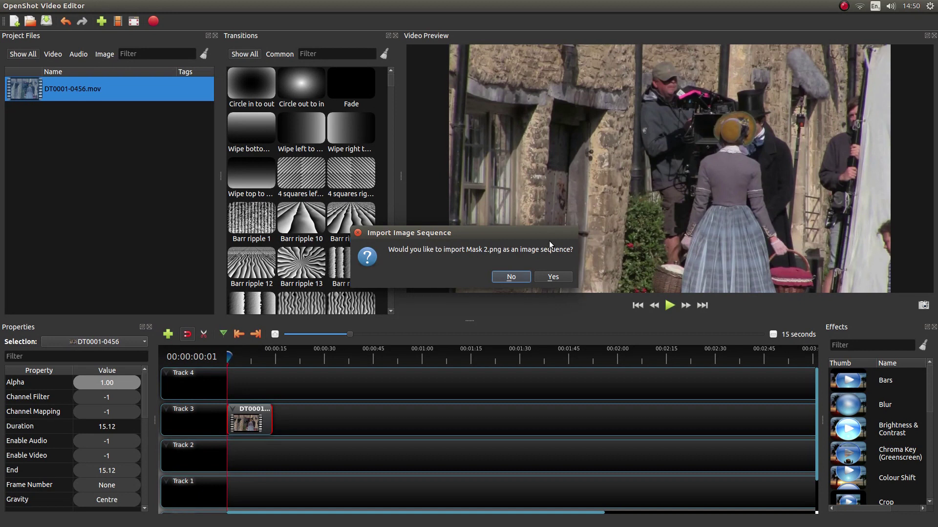
click(502, 281)
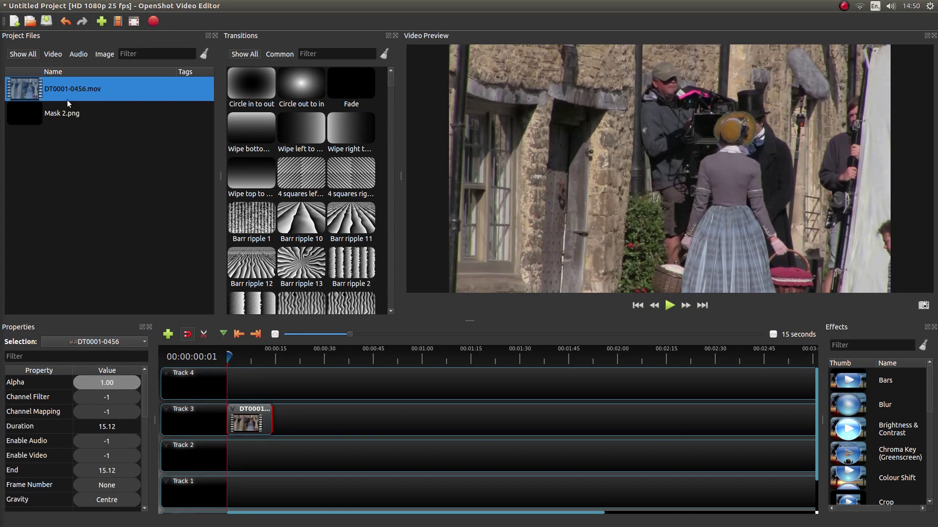
- Place Mask 2.png on Track 4 above the video and stretch it to 32.88 seconds
drag(16, 115, 243, 383)
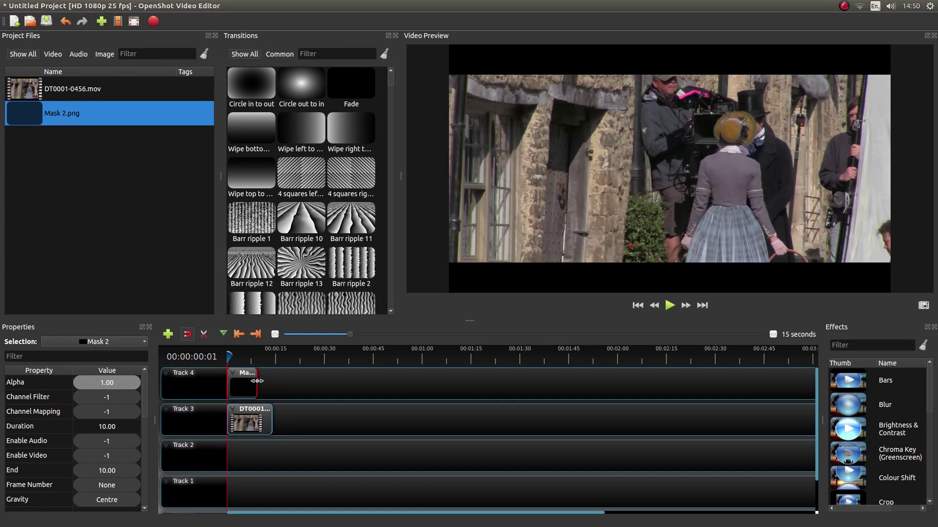
drag(256, 381, 327, 389)
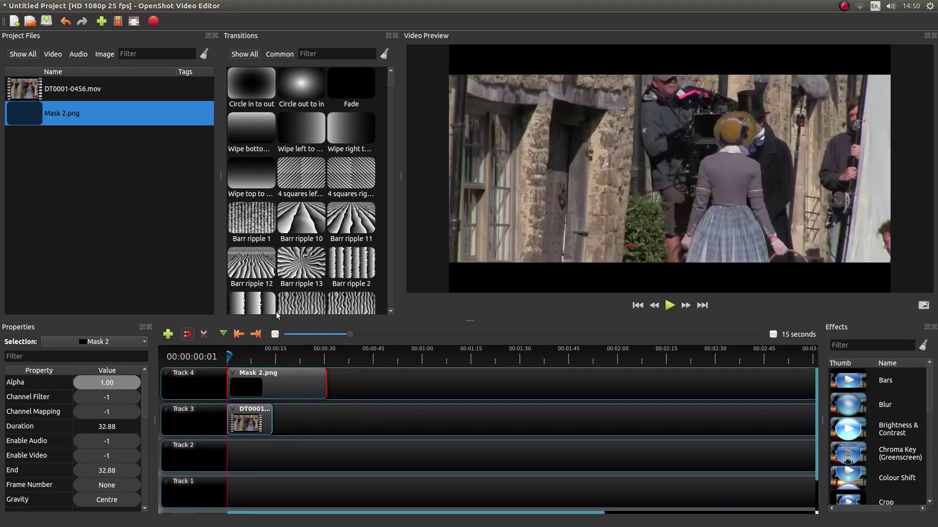
- Put the playhead at the end of the DT0001 clip using the marker jumps
click(256, 335)
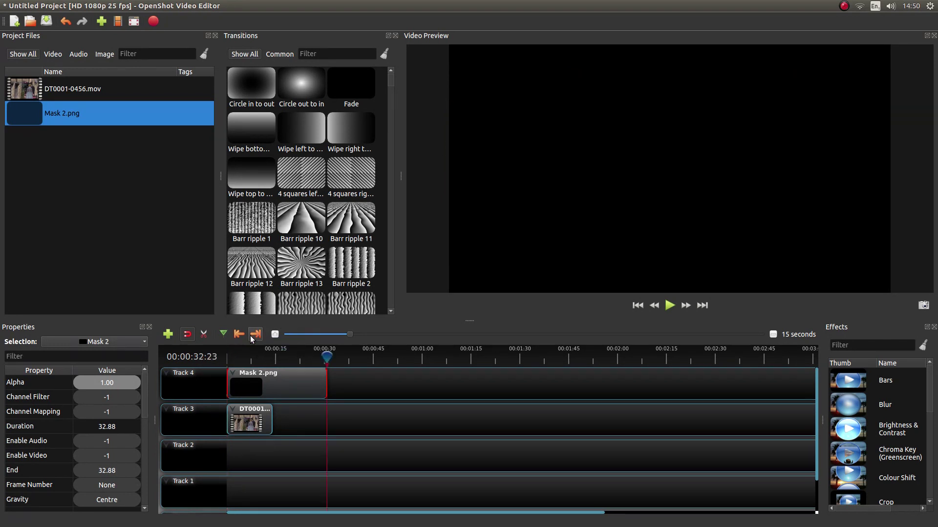
click(241, 335)
click(247, 423)
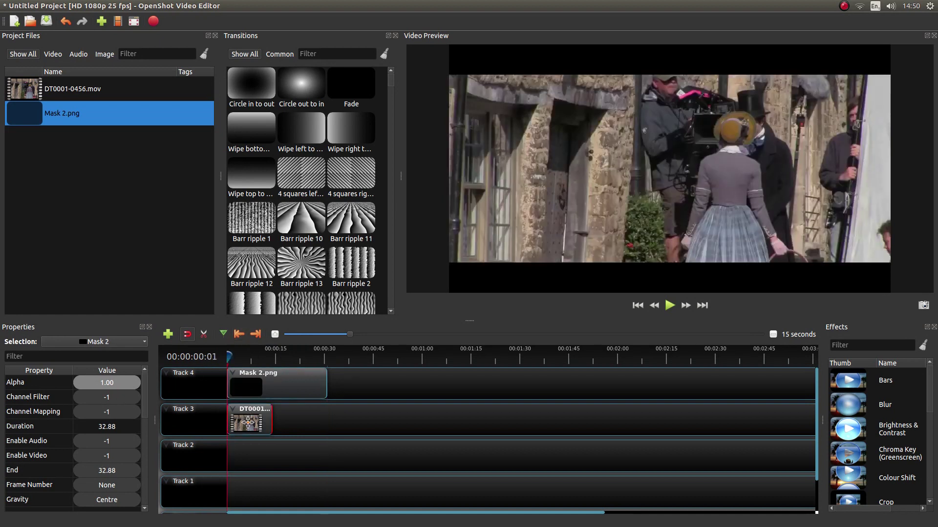
click(256, 334)
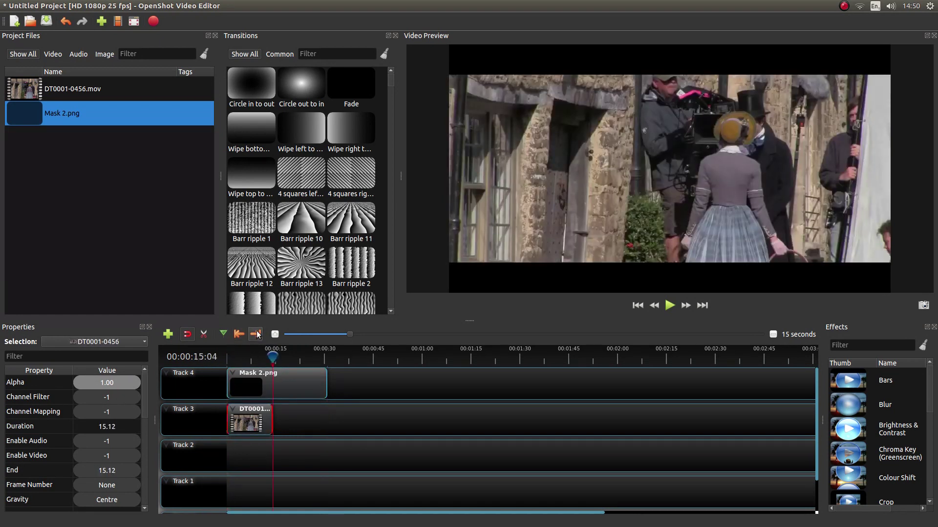
- Slice the Mask 2.png clip at 15:04 keeping the left side, then rewind the playhead
click(299, 385)
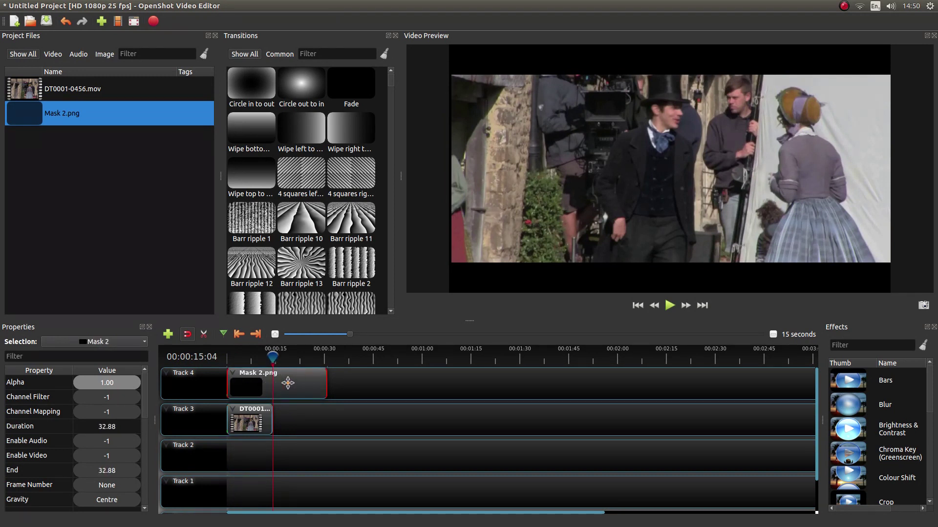
right_click(296, 383)
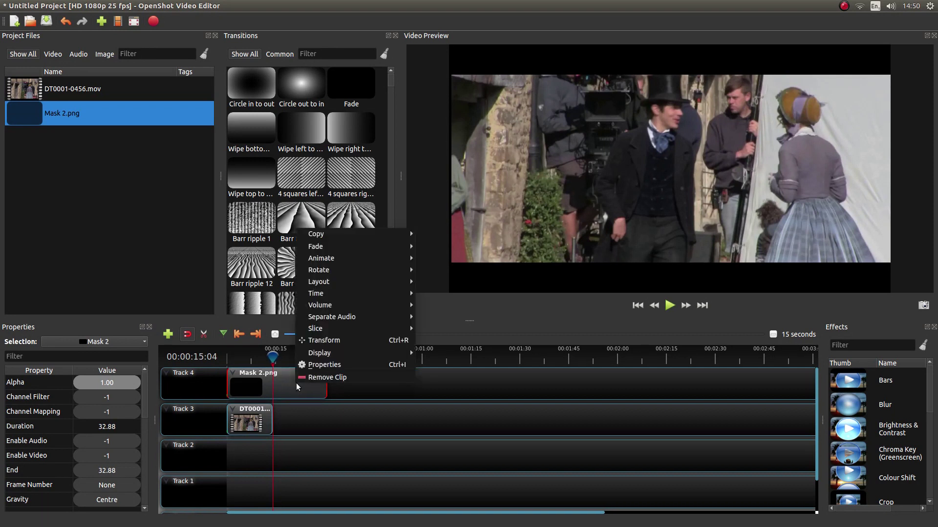
mouse_move(312, 328)
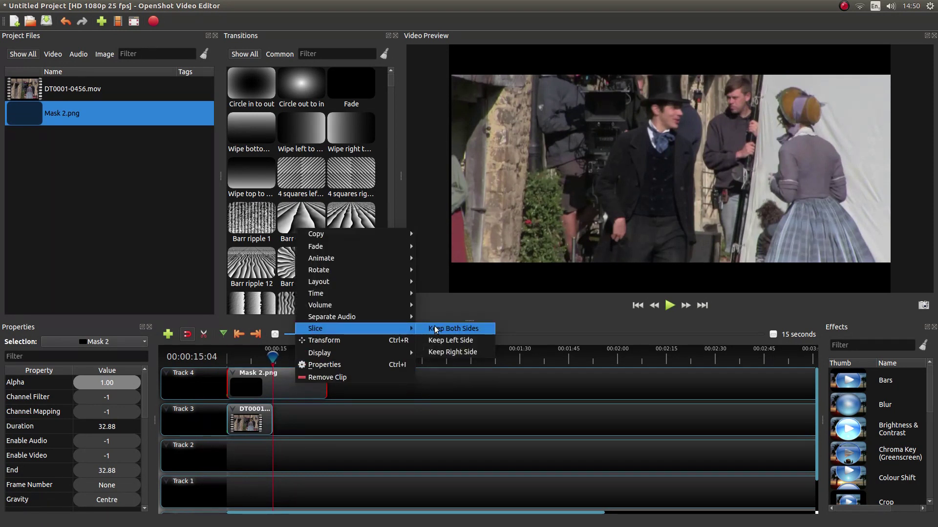
click(467, 343)
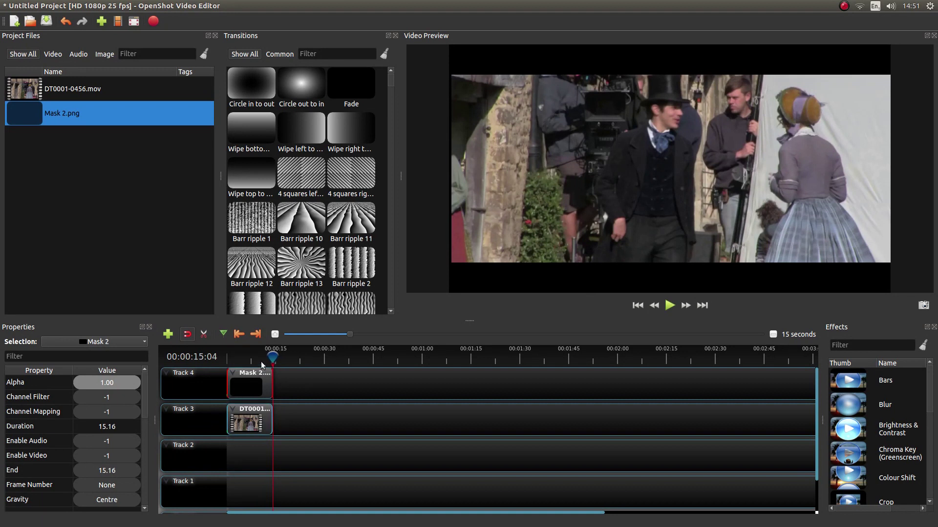
drag(272, 356, 213, 361)
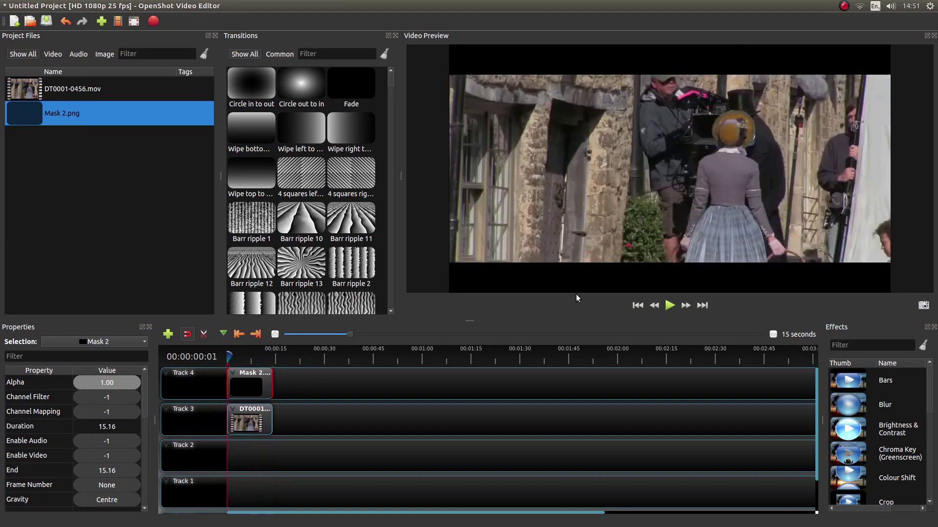